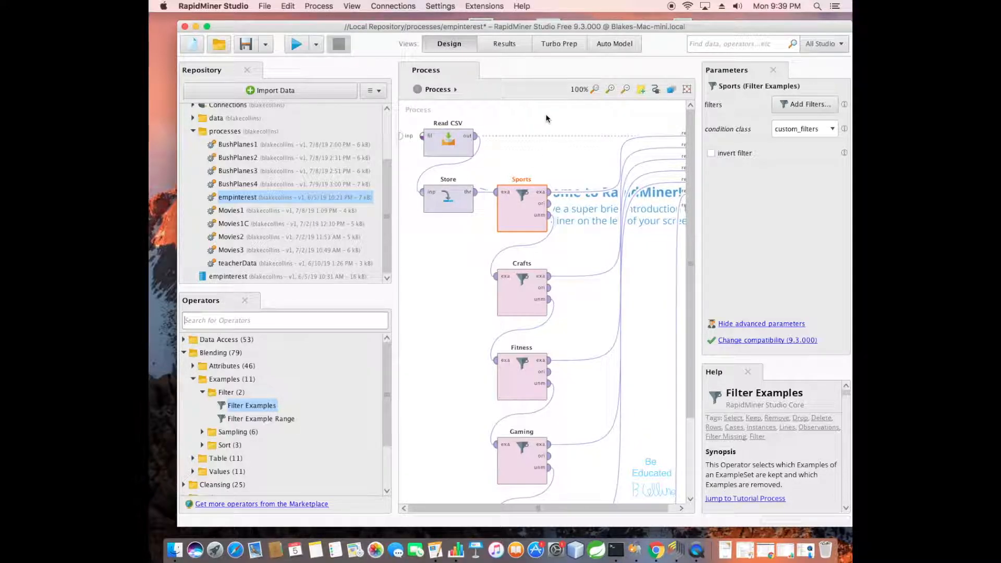
- Find the Filter Examples operator by searching for "filter" and add one to the process below the Store operator
mouse_move(519, 414)
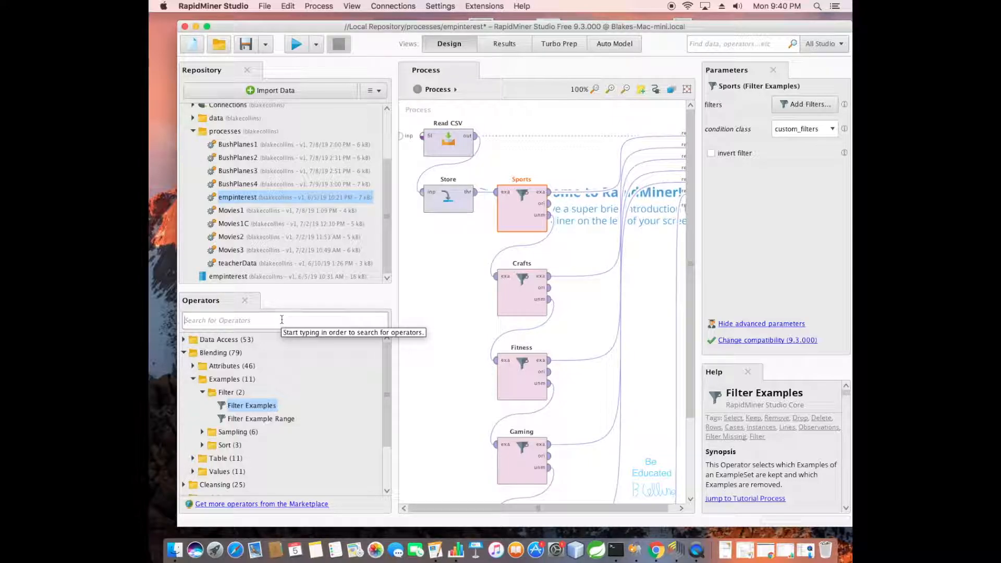
type("filter")
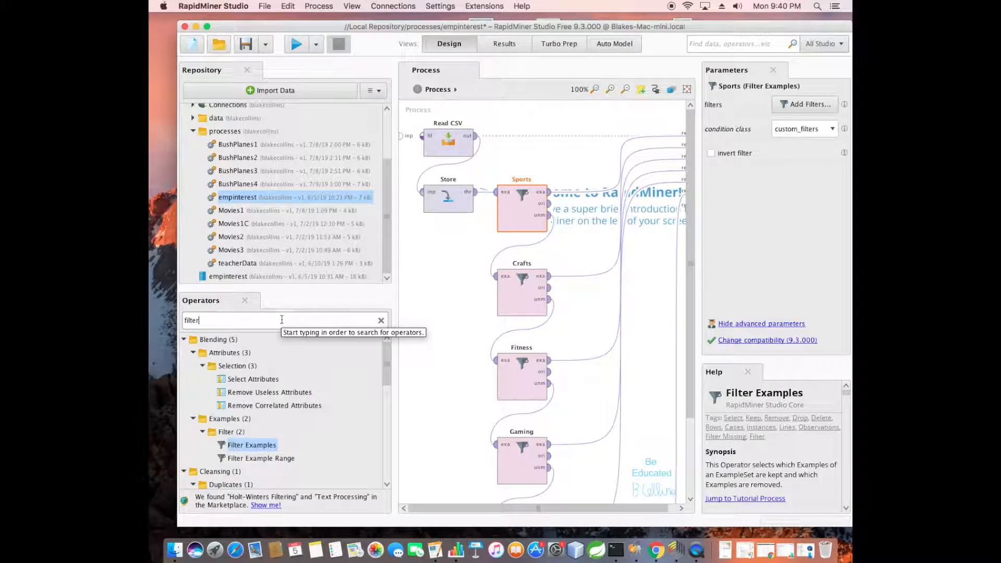
left_click_drag(246, 445, 459, 319)
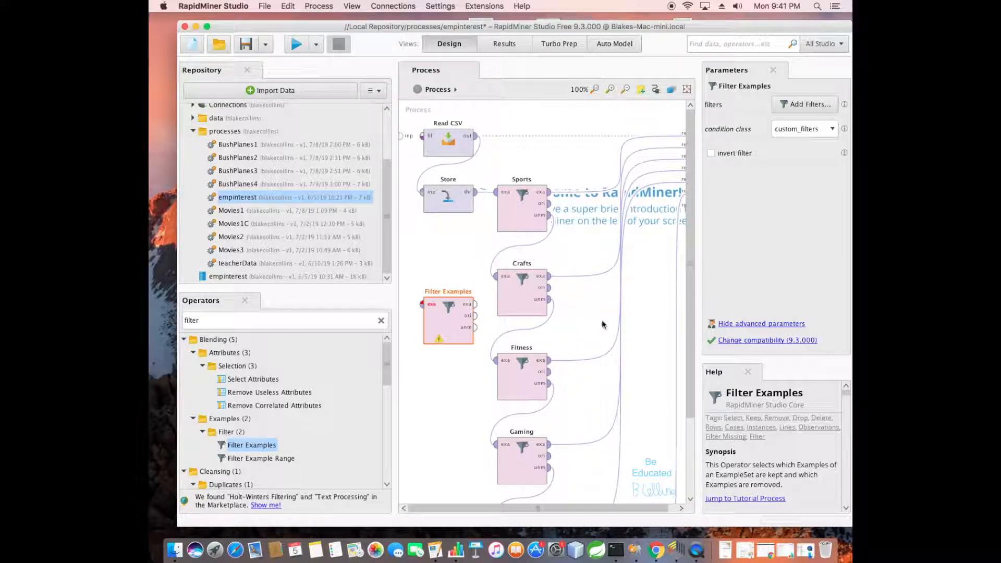
- Switch to the empinterest copy spreadsheet in Numbers to examine the sorted interest ratings, and return to RapidMiner Studio
left_click(783, 556)
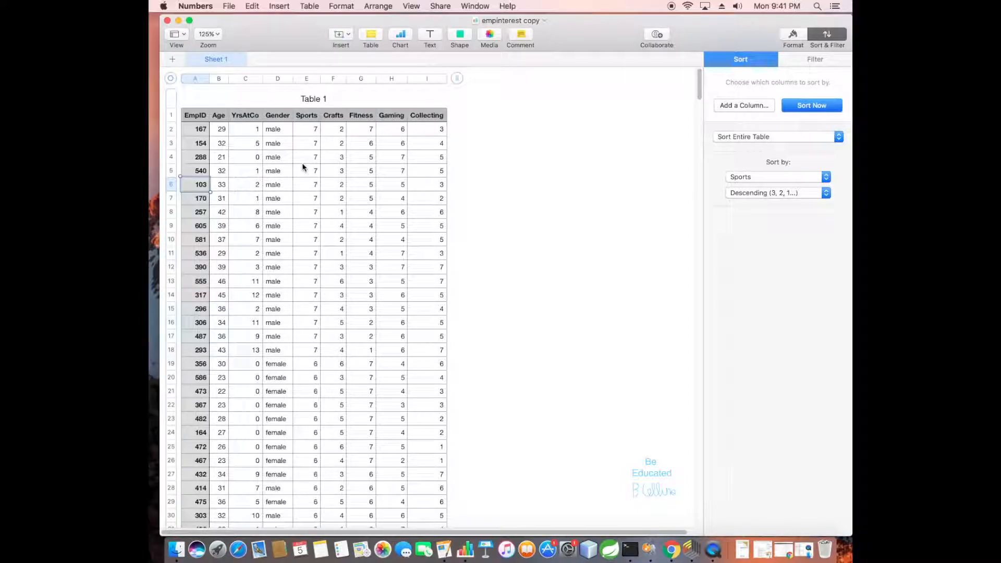
left_click(178, 20)
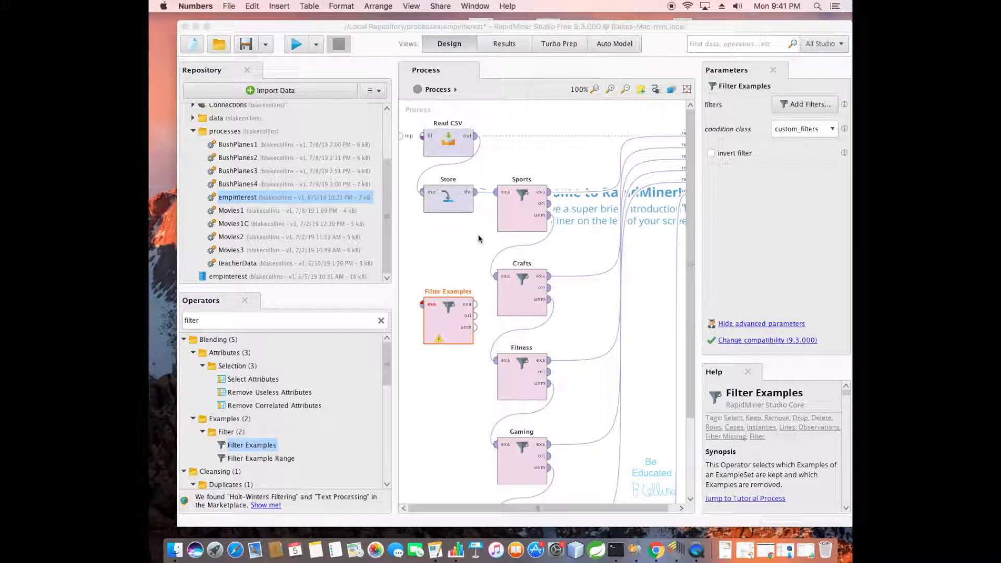
- Configure the Sports filter to keep examples where Sports is ≥ 6
left_click(517, 203)
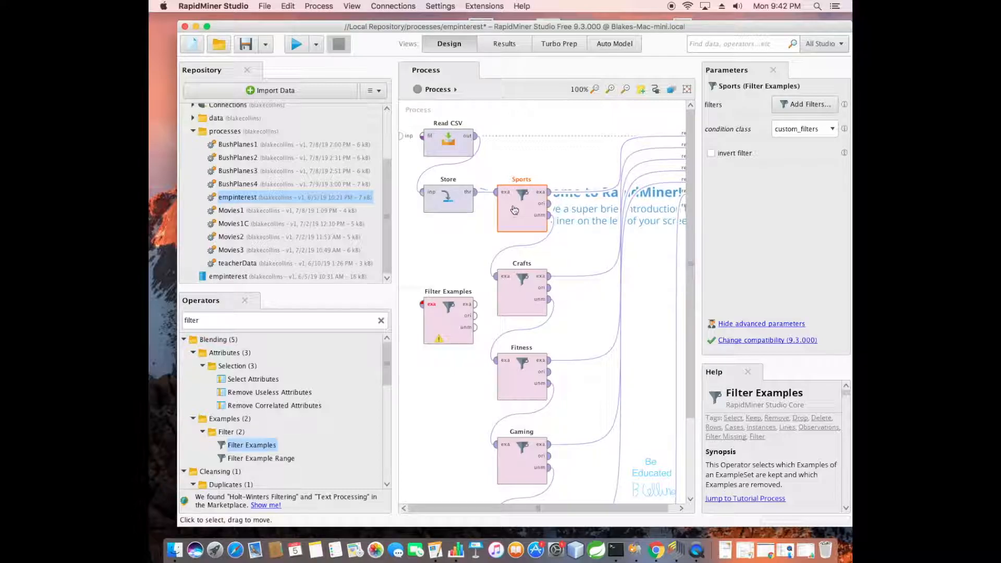
left_click(796, 105)
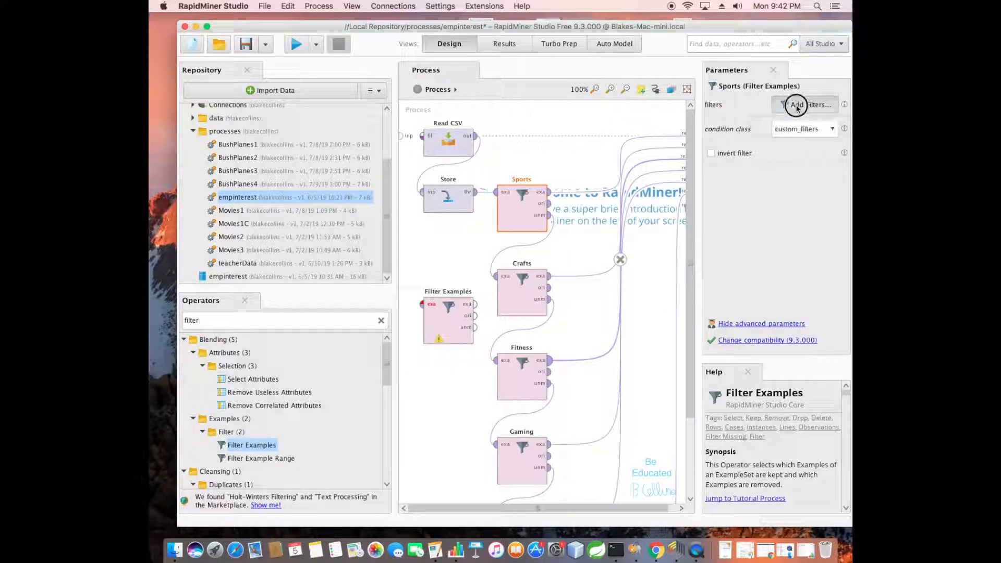
left_click(396, 175)
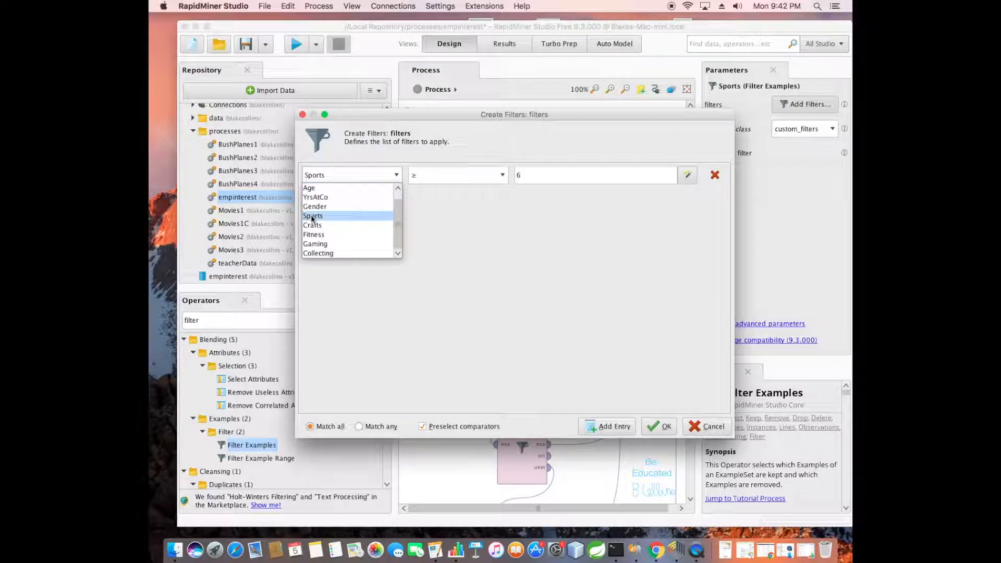
left_click(312, 217)
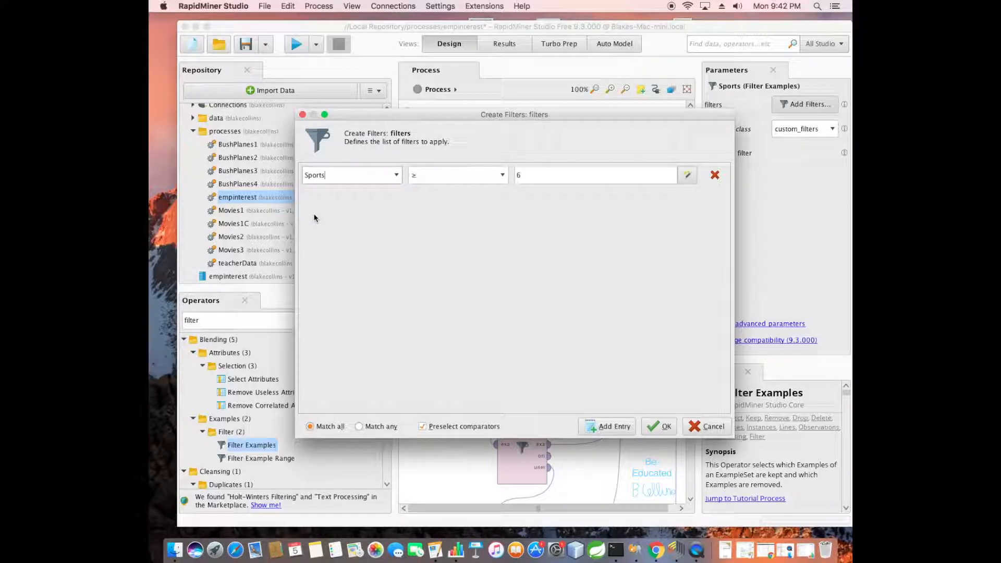
left_click(504, 176)
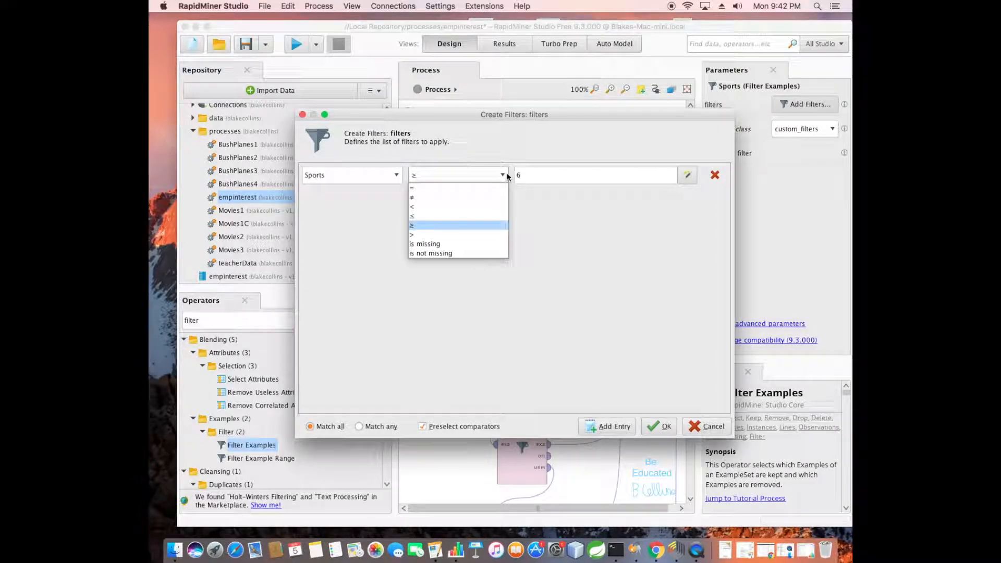
left_click(448, 224)
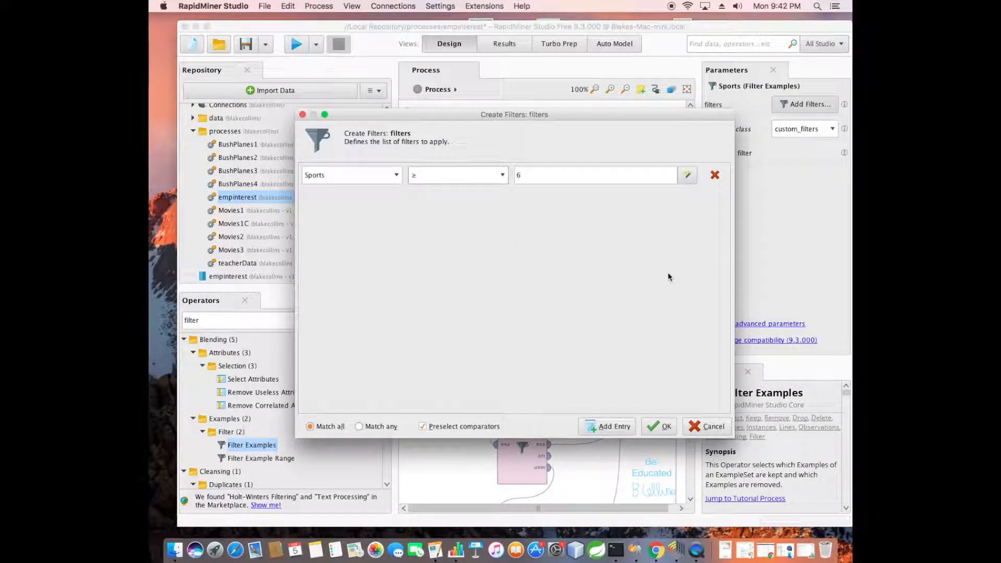
left_click(659, 426)
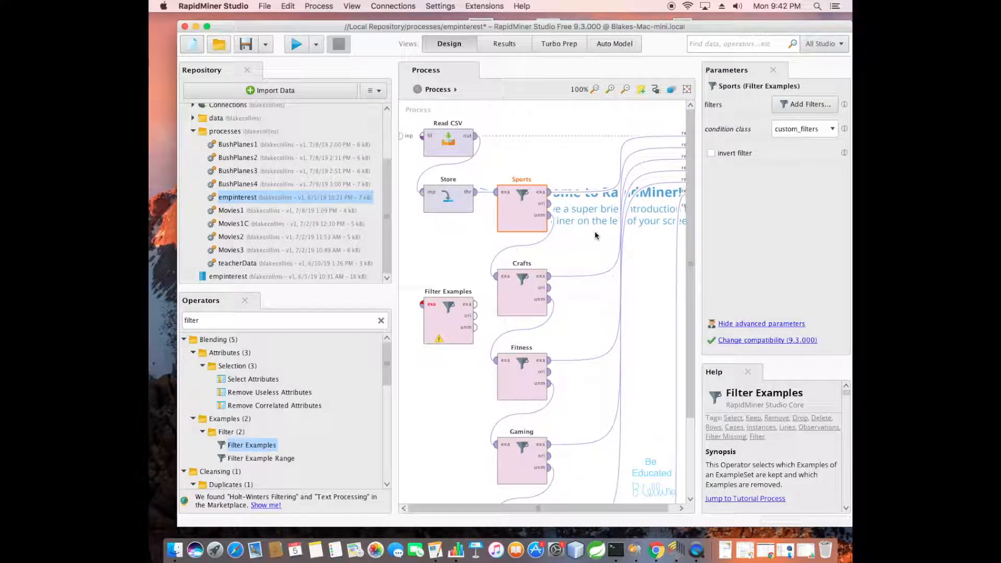
- Connect the Sports filter's original output to the free result port and remove that connection again
left_click(550, 193)
mouse_move(549, 193)
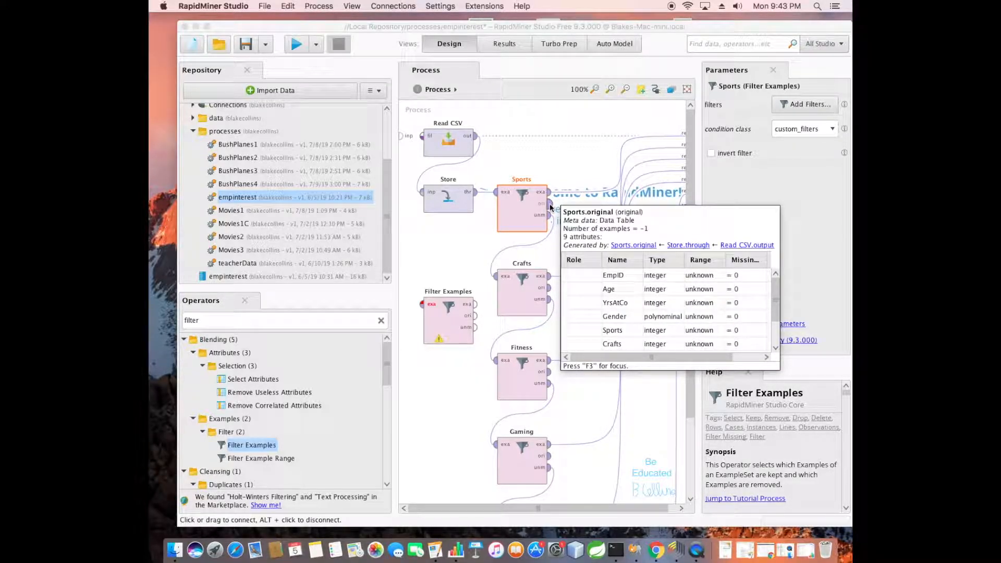
left_click(550, 205)
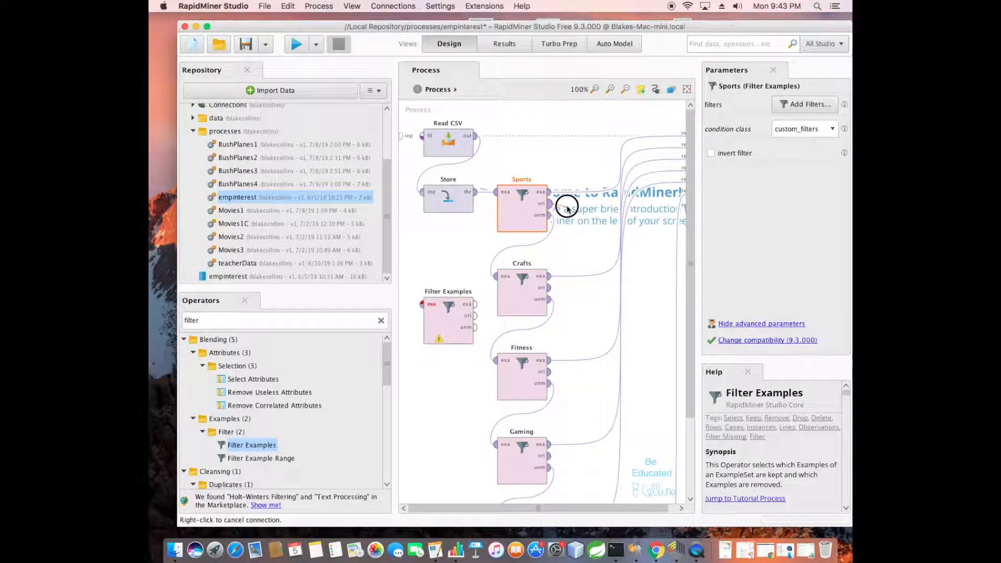
left_click(683, 205)
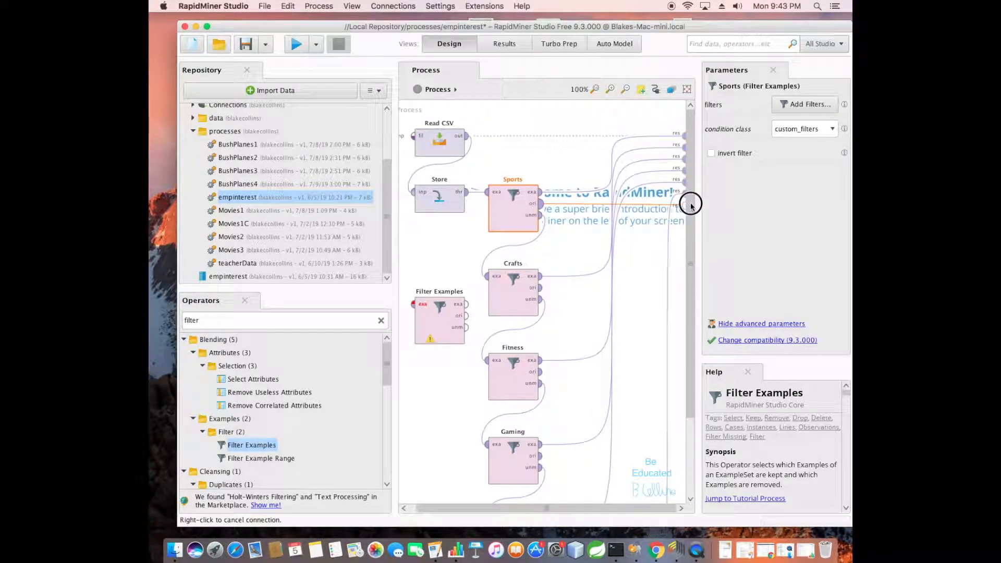
left_click_drag(540, 203, 687, 208)
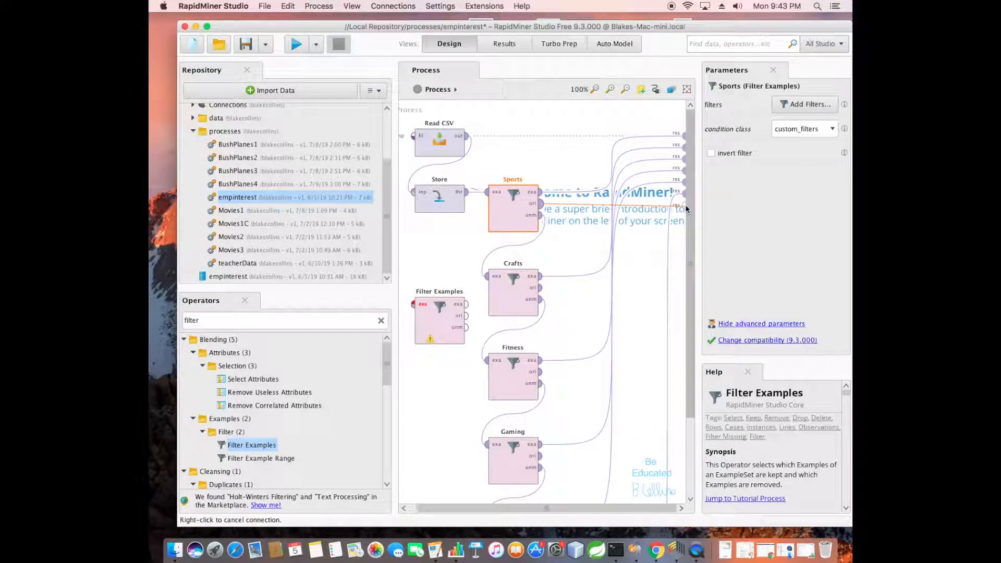
left_click(686, 207)
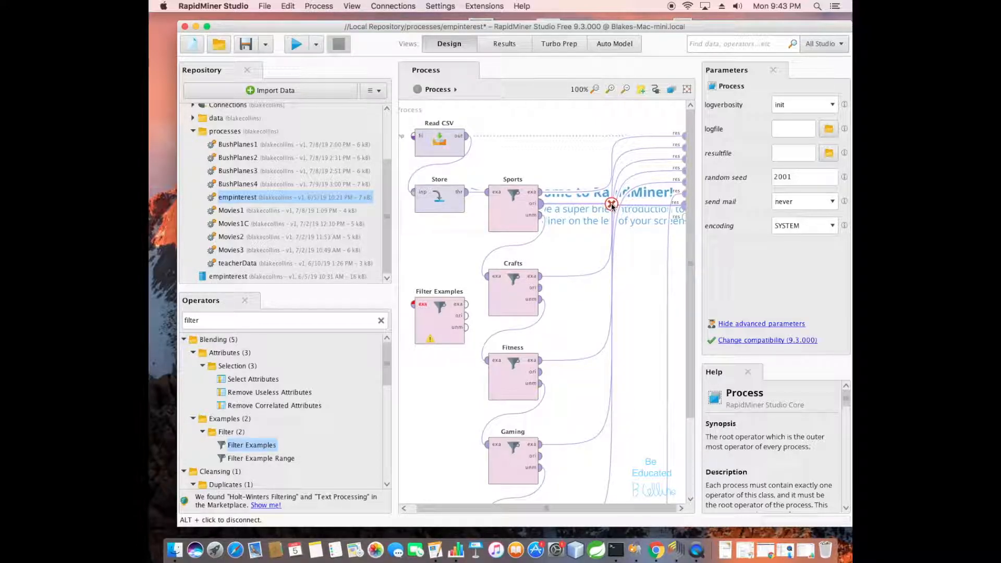
left_click(611, 204)
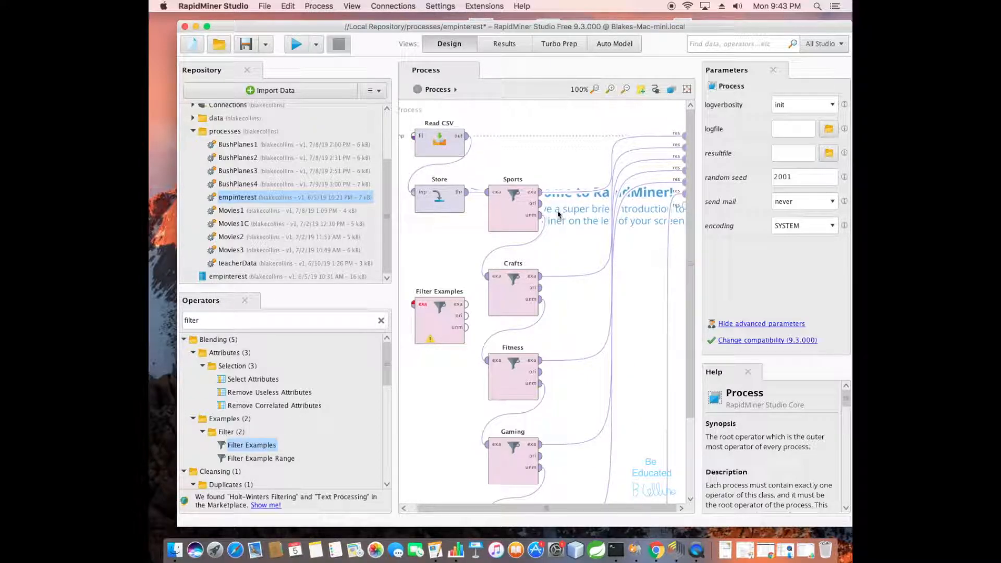
- Inspect the filter condition defined for the Crafts operator and close it without changes
mouse_move(541, 217)
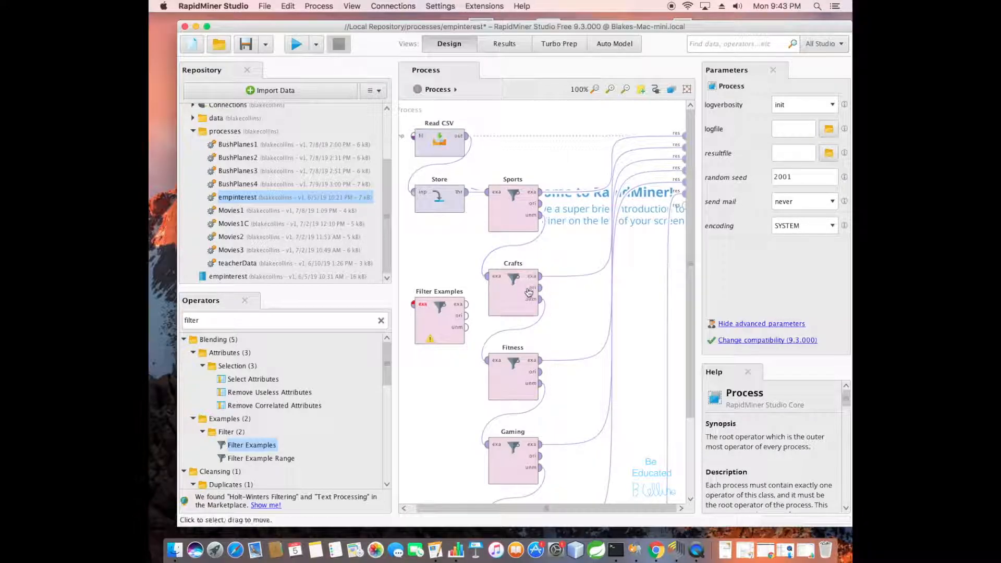
left_click(513, 297)
left_click(797, 103)
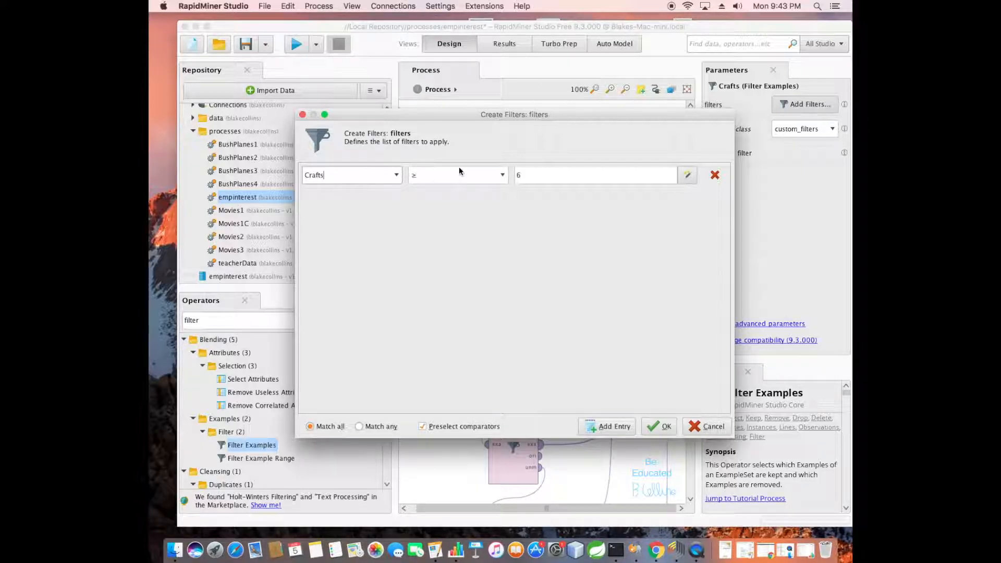
left_click(700, 426)
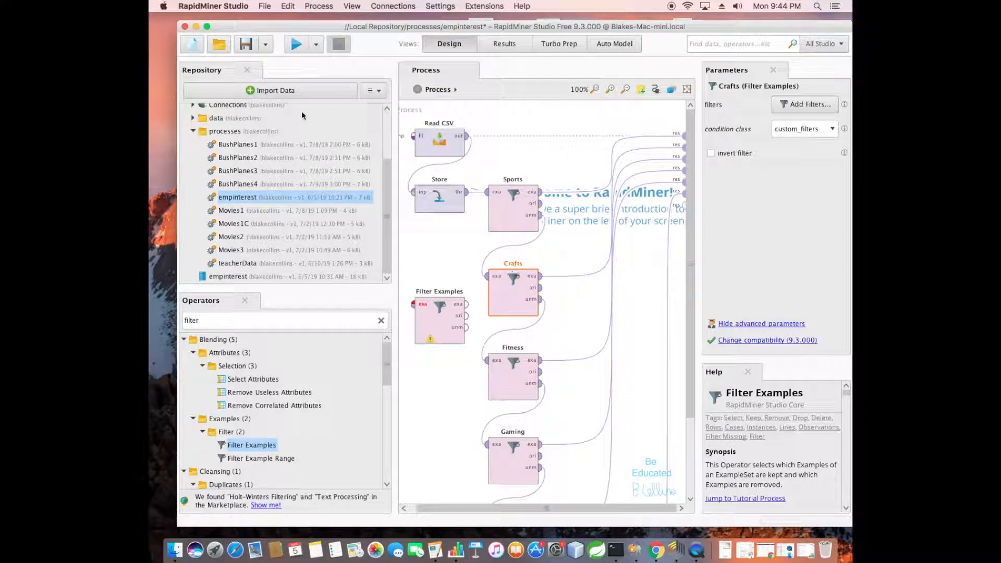
- Try to run the process and delete the unconnected Filter Examples operator
left_click(295, 44)
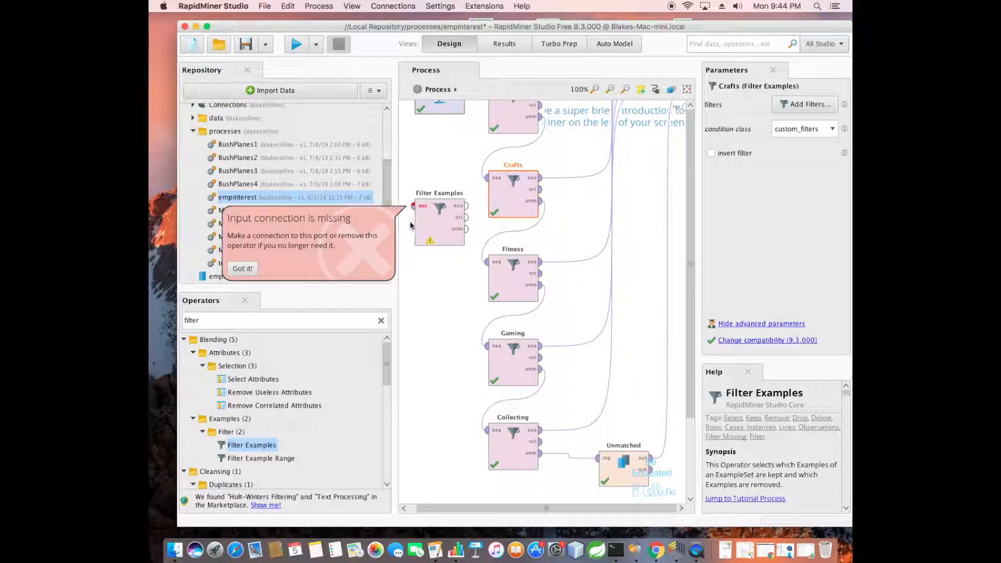
left_click(435, 225)
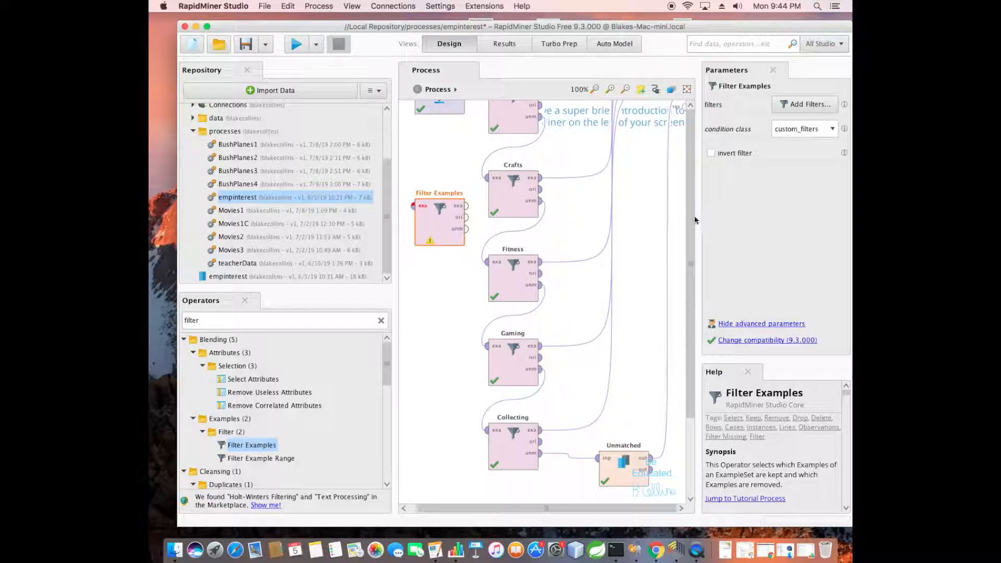
left_click_drag(690, 210, 686, 175)
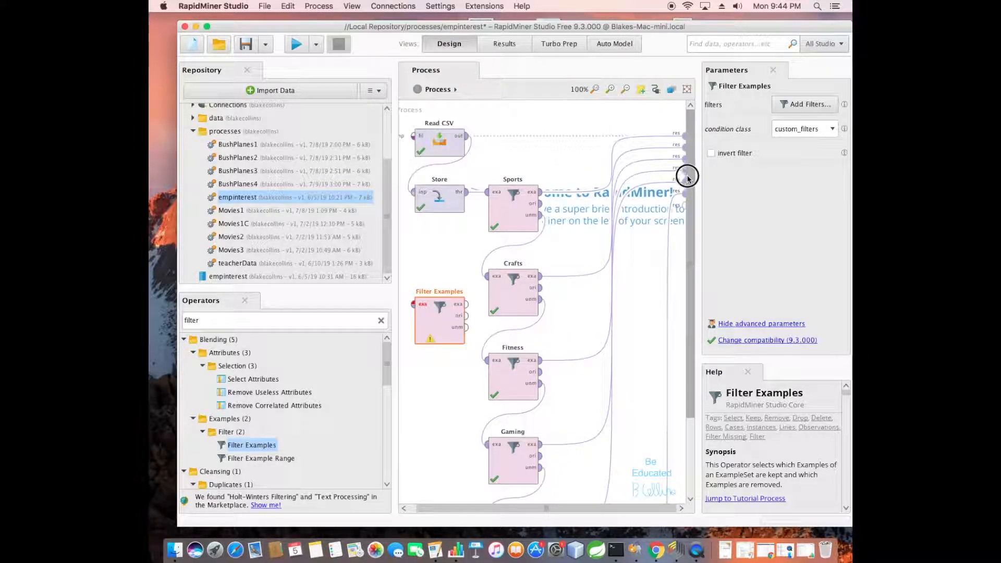
right_click(439, 315)
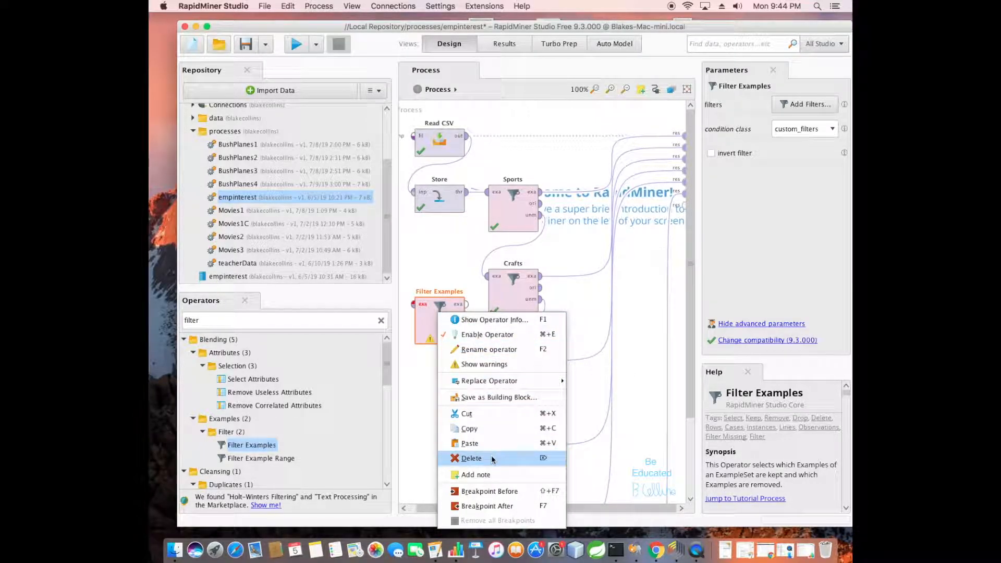
left_click(472, 457)
- Run the process and review the Sports, Crafts, Gaming and Fitness result sets
left_click(294, 45)
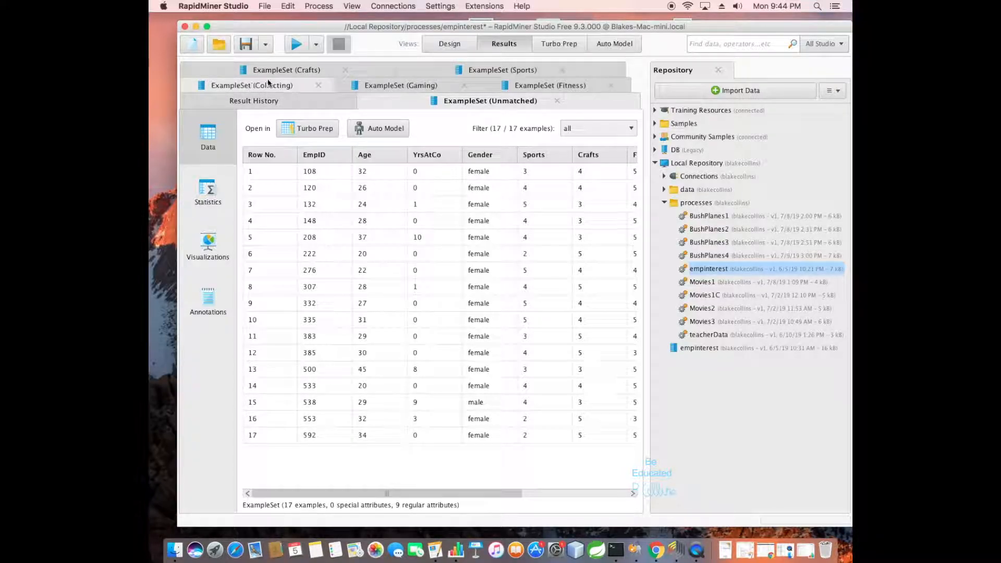
left_click(499, 70)
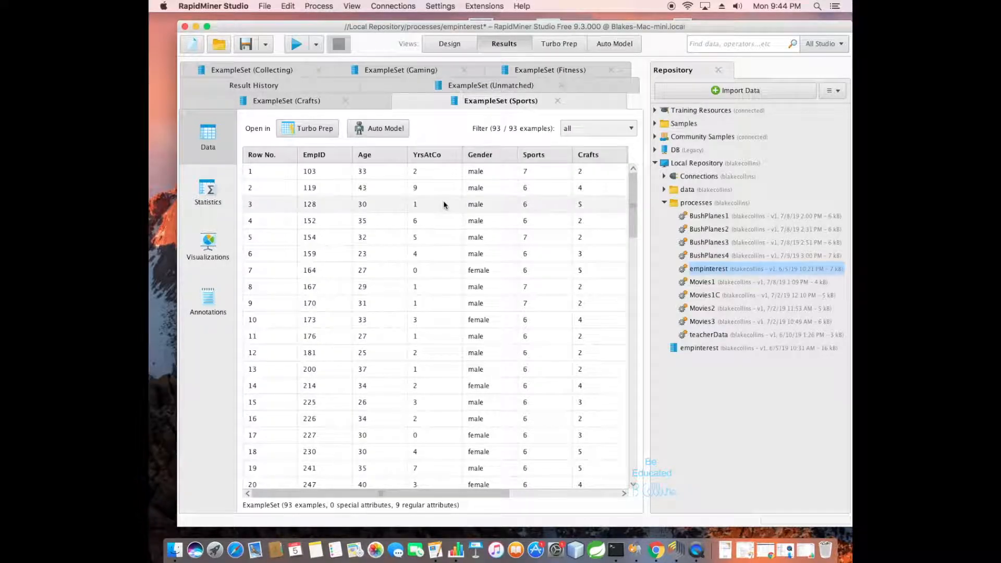
left_click_drag(632, 194, 609, 121)
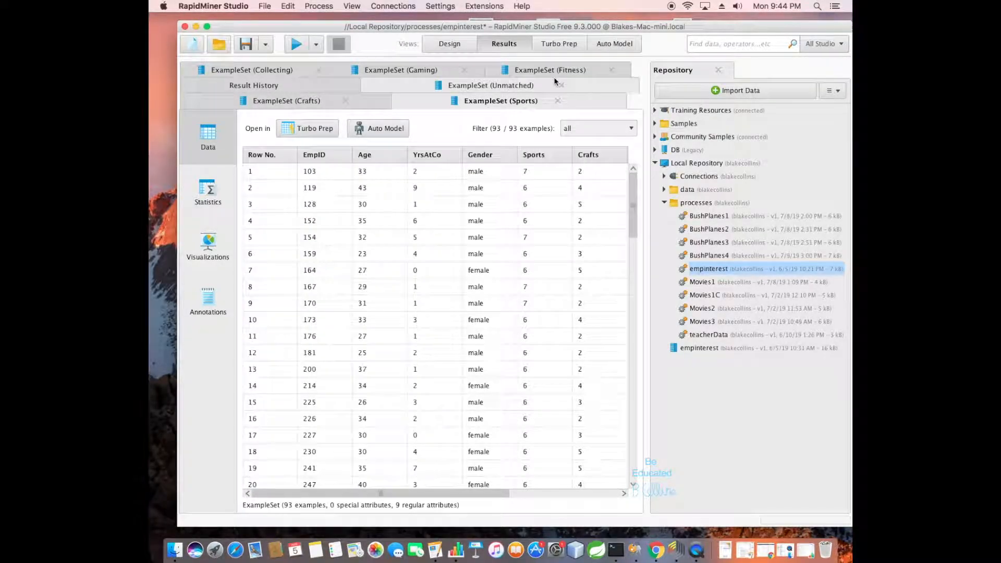
left_click(297, 100)
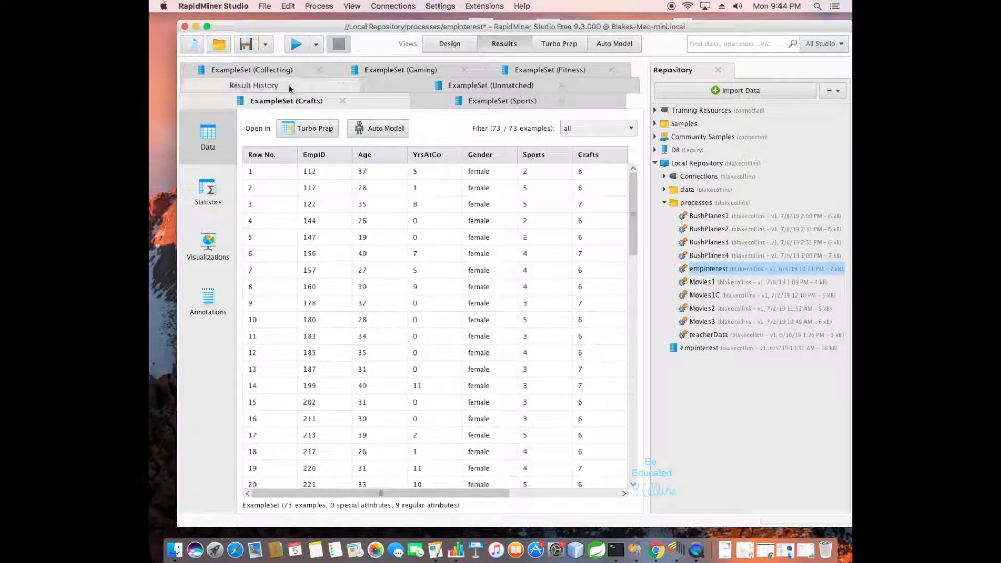
left_click(394, 70)
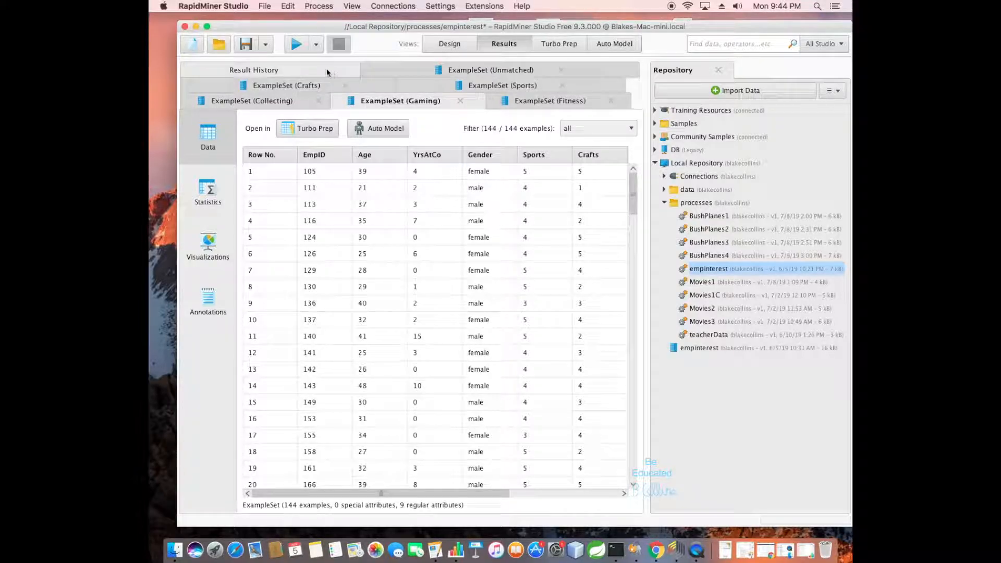
left_click(524, 101)
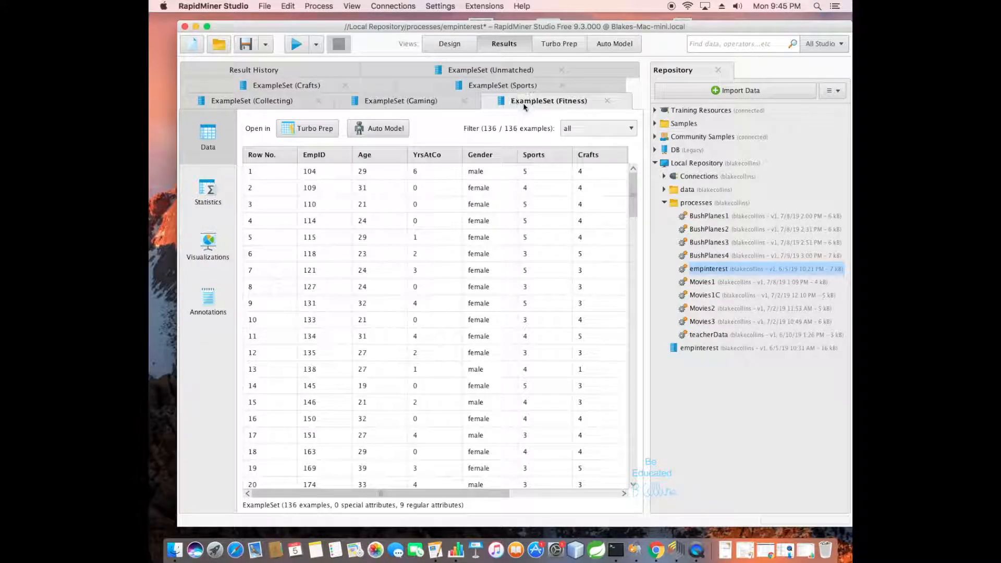
- Compare the connections in the process design with the Fitness, Gaming, Sports and Collecting result sets
left_click(446, 46)
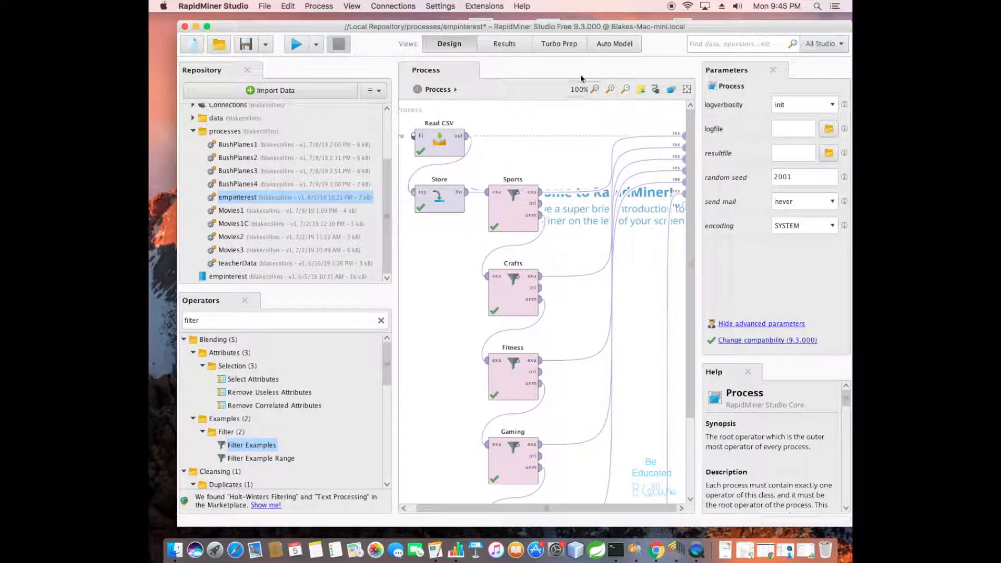
left_click(504, 45)
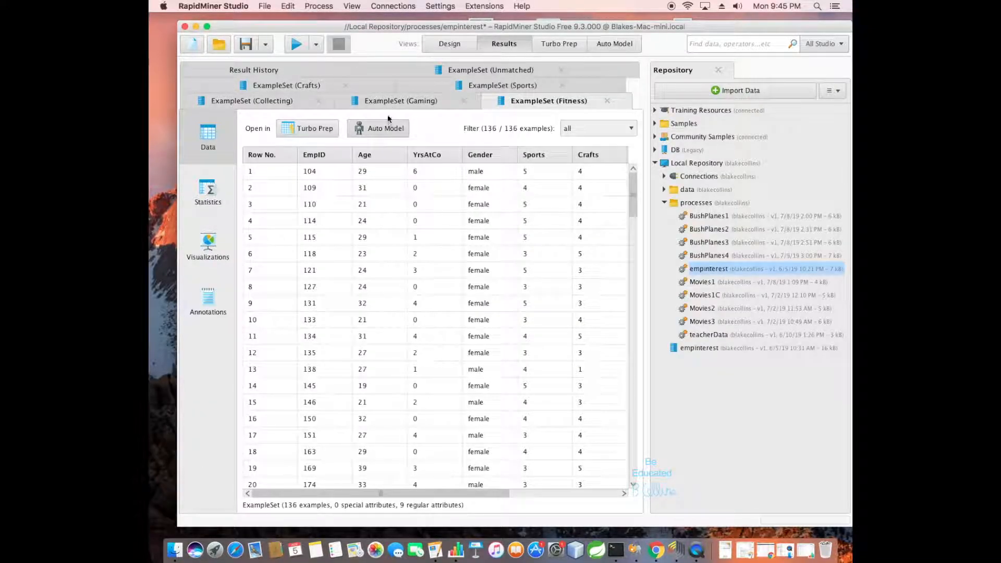
left_click(448, 45)
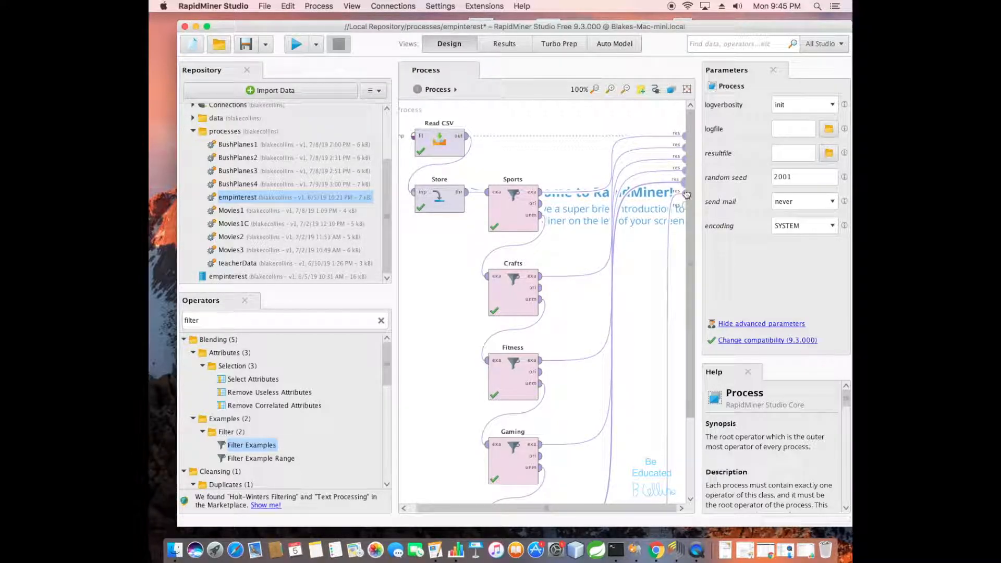
left_click(511, 47)
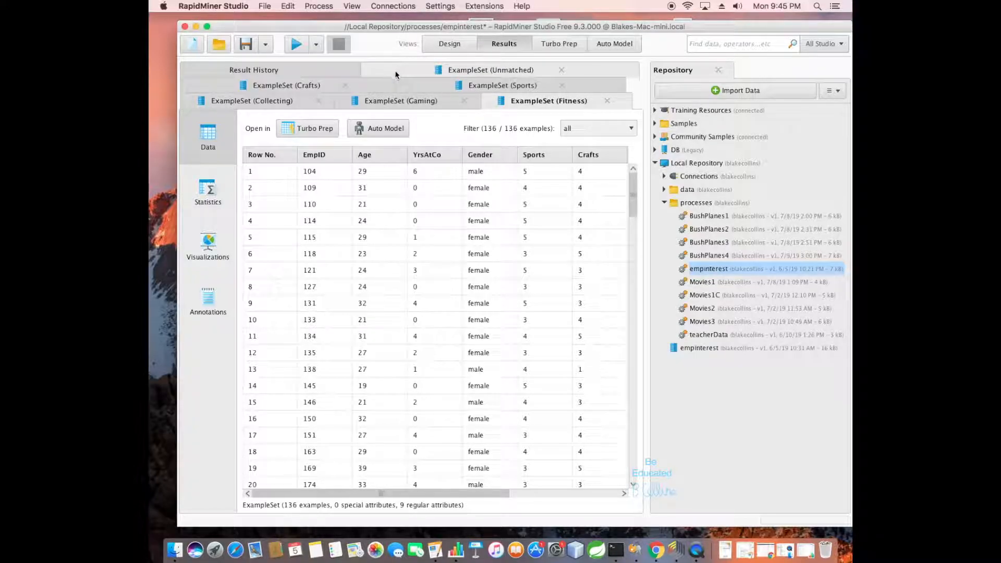
left_click(412, 102)
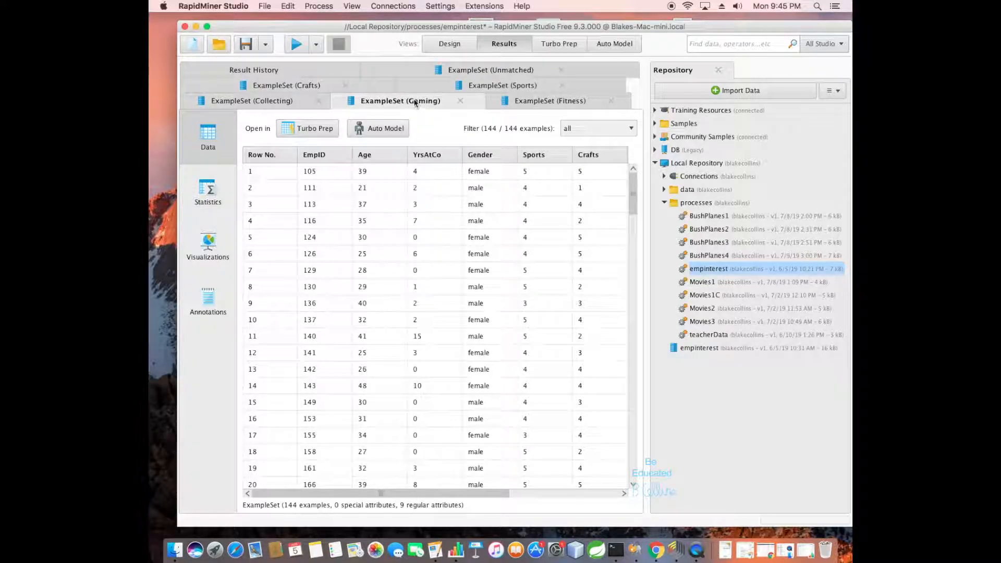
left_click(437, 86)
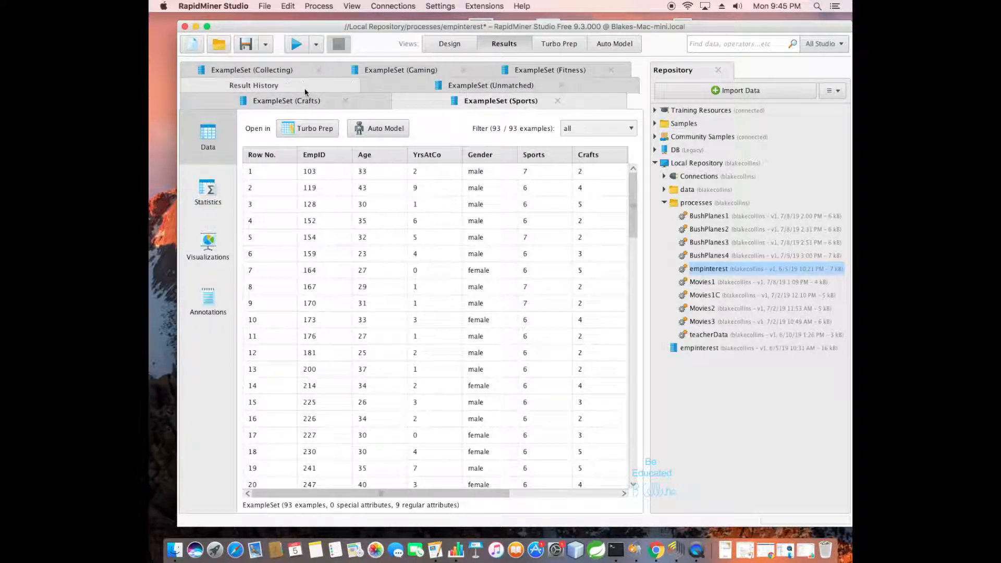
left_click(252, 70)
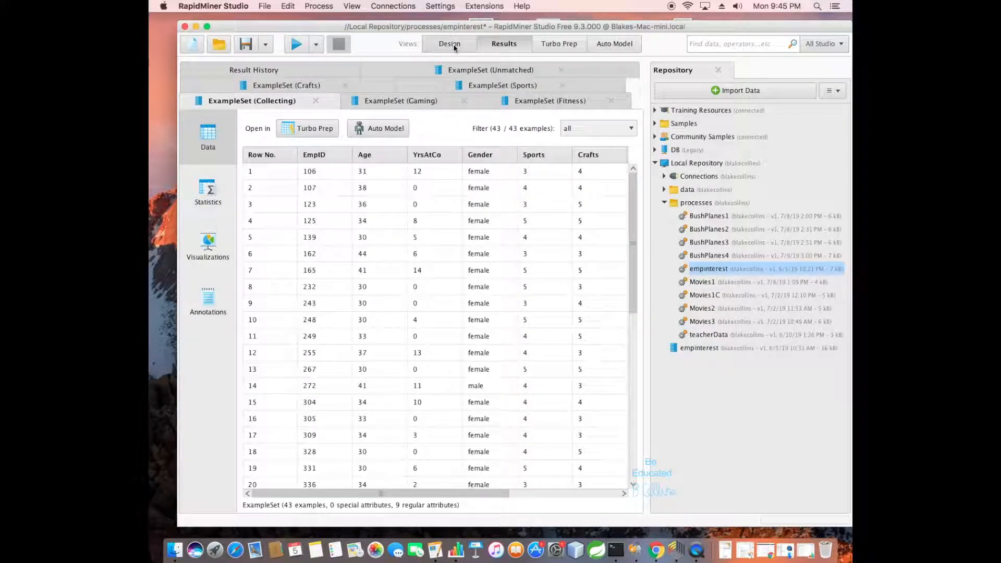
left_click(453, 46)
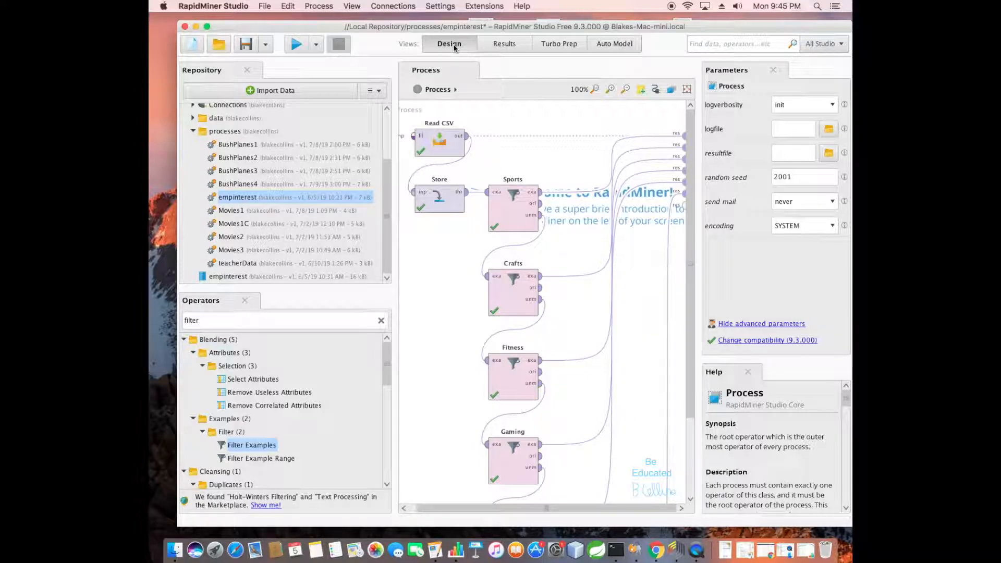